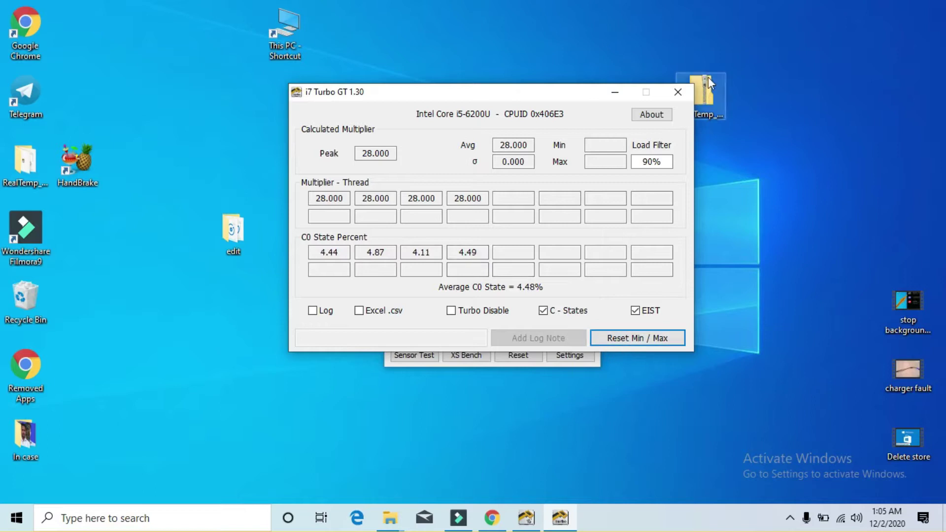
Close the i7 Turbo GT multiplier readout and bring the RealTemp_370 folder into view
{"action": "left_click", "coordinate": [678, 93]}
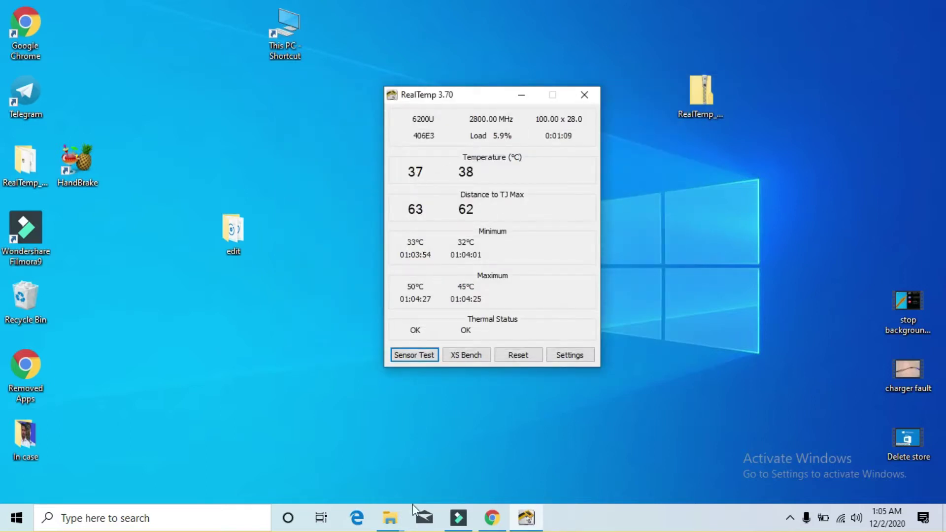
{"action": "left_click", "coordinate": [392, 516]}
{"action": "left_click", "coordinate": [517, 471]}
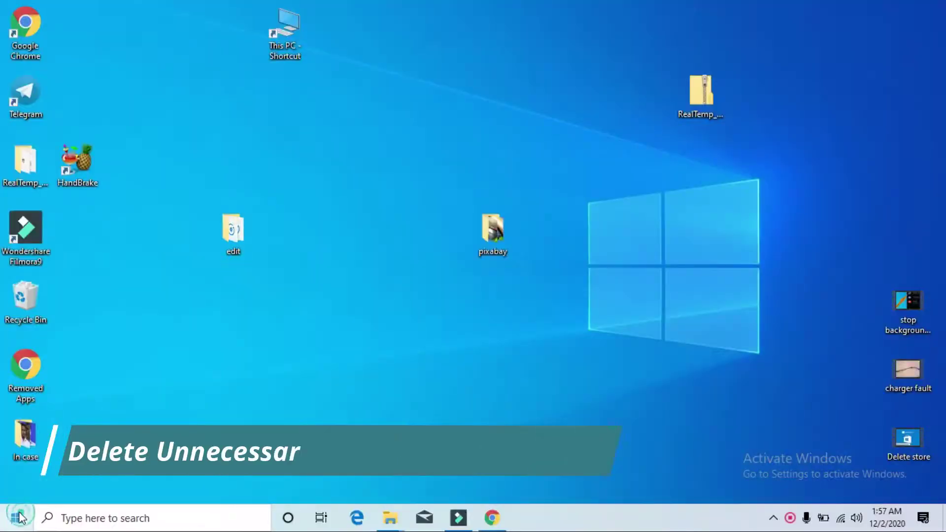
{"action": "left_click", "coordinate": [19, 517]}
{"action": "left_click", "coordinate": [114, 231]}
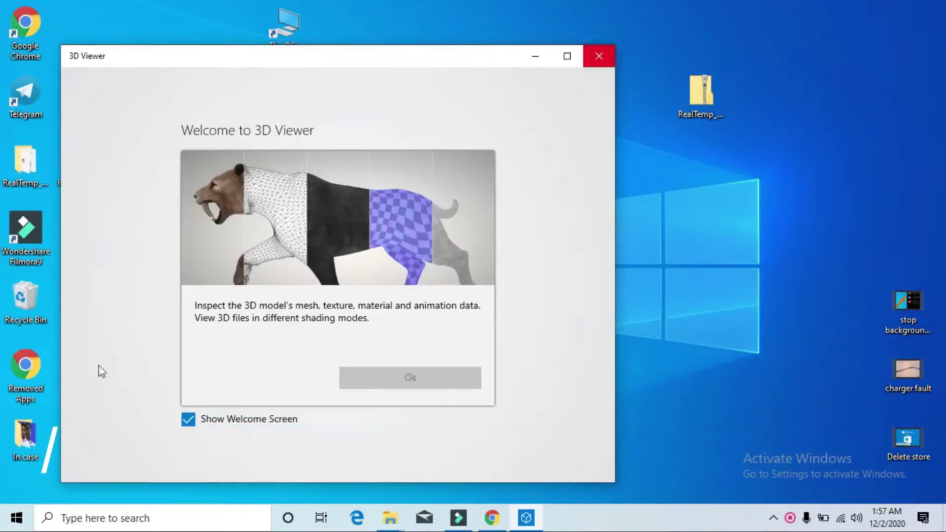
{"action": "key", "text": "alt+F4"}
{"action": "left_click", "coordinate": [4, 525]}
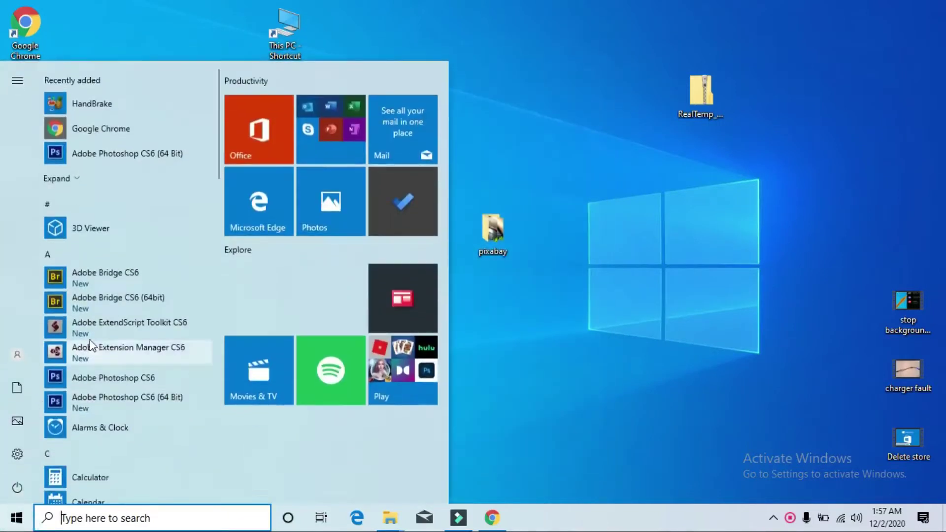
{"action": "scroll", "coordinate": [120, 320], "scroll_direction": "down", "scroll_amount": 2}
{"action": "scroll", "coordinate": [123, 314], "scroll_direction": "down", "scroll_amount": 3}
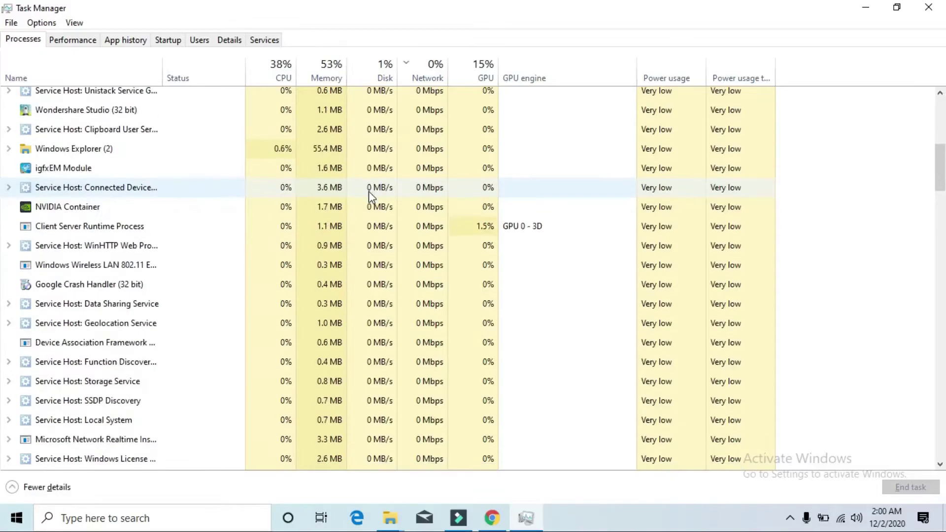
{"action": "scroll", "coordinate": [369, 191], "scroll_direction": "down", "scroll_amount": 2}
{"action": "scroll", "coordinate": [369, 193], "scroll_direction": "down", "scroll_amount": 3}
{"action": "scroll", "coordinate": [369, 193], "scroll_direction": "down", "scroll_amount": 3}
{"action": "scroll", "coordinate": [369, 193], "scroll_direction": "down", "scroll_amount": 3}
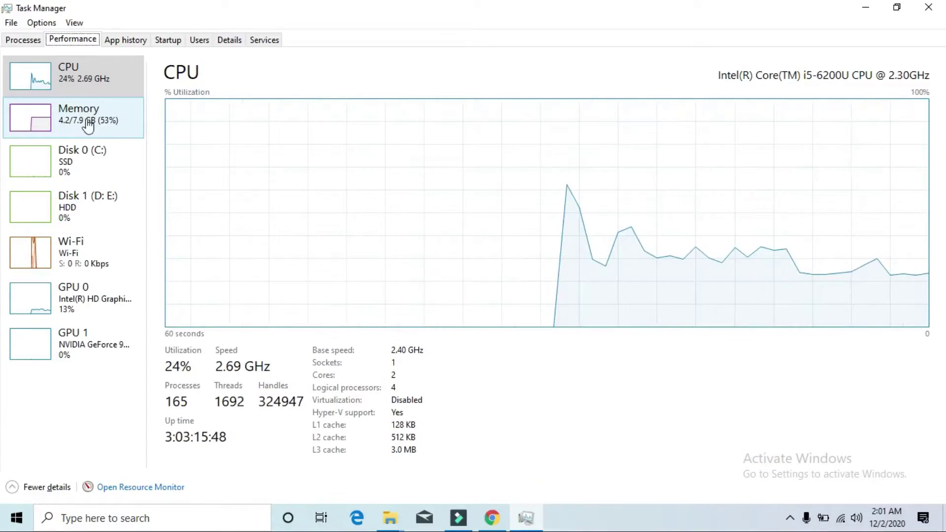
{"action": "left_click", "coordinate": [83, 123]}
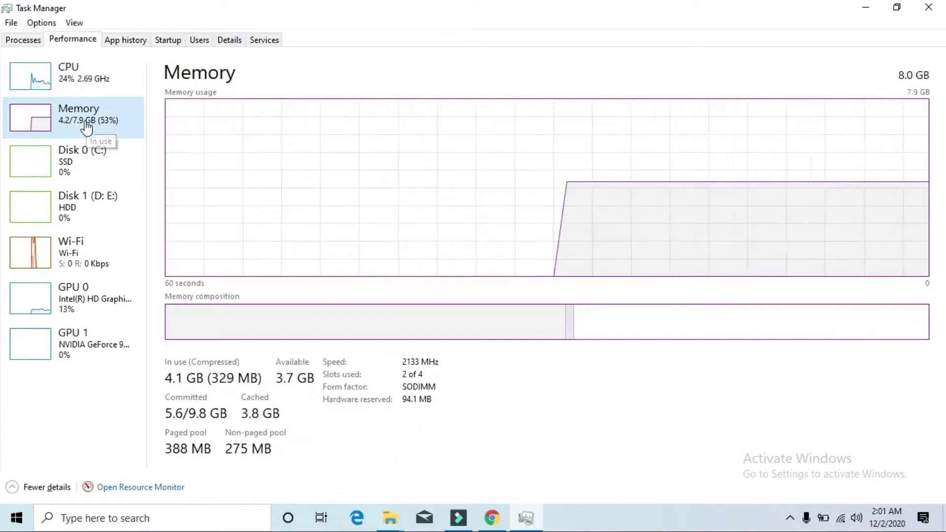
{"action": "left_click", "coordinate": [84, 173]}
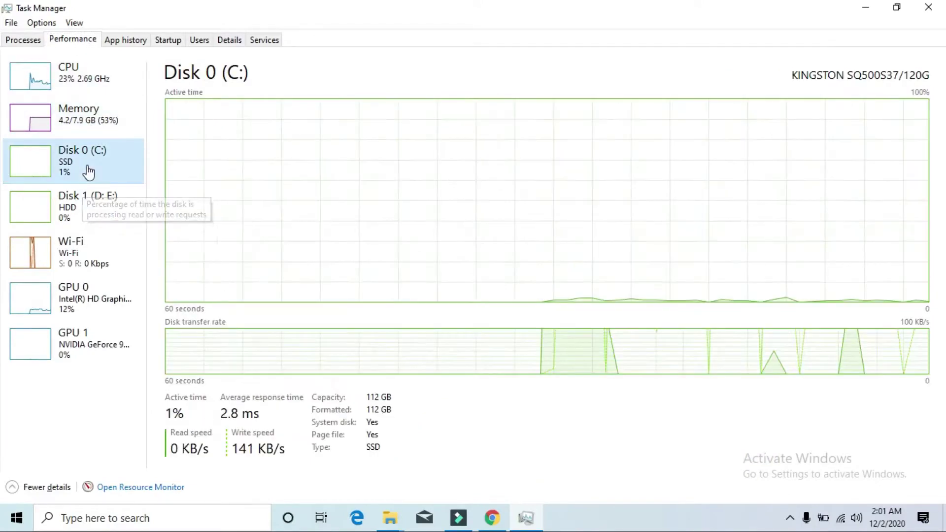
{"action": "left_click", "coordinate": [80, 217]}
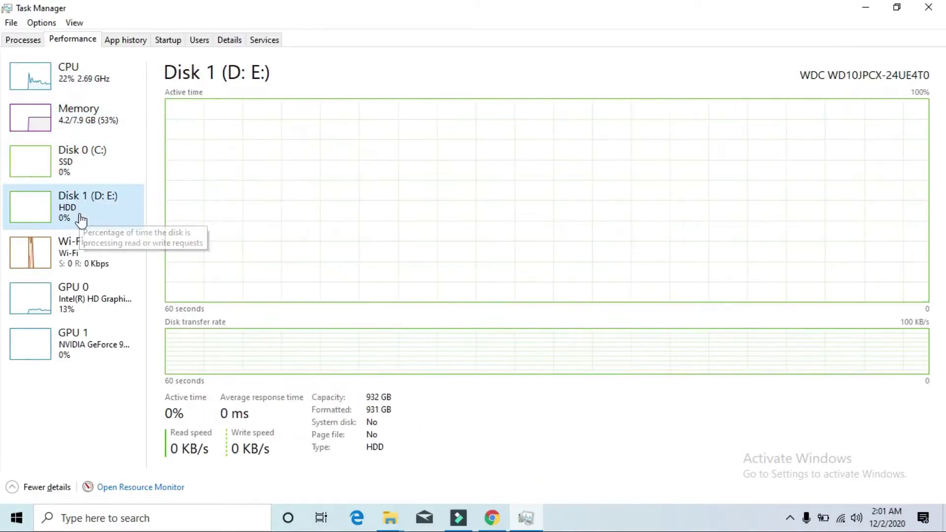
{"action": "left_click", "coordinate": [77, 260]}
{"action": "left_click", "coordinate": [78, 309]}
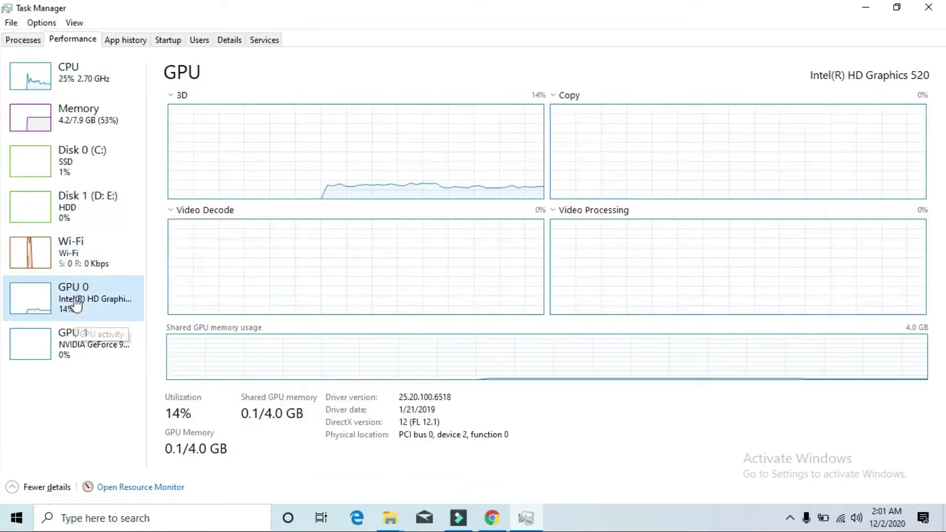
{"action": "left_click", "coordinate": [928, 8]}
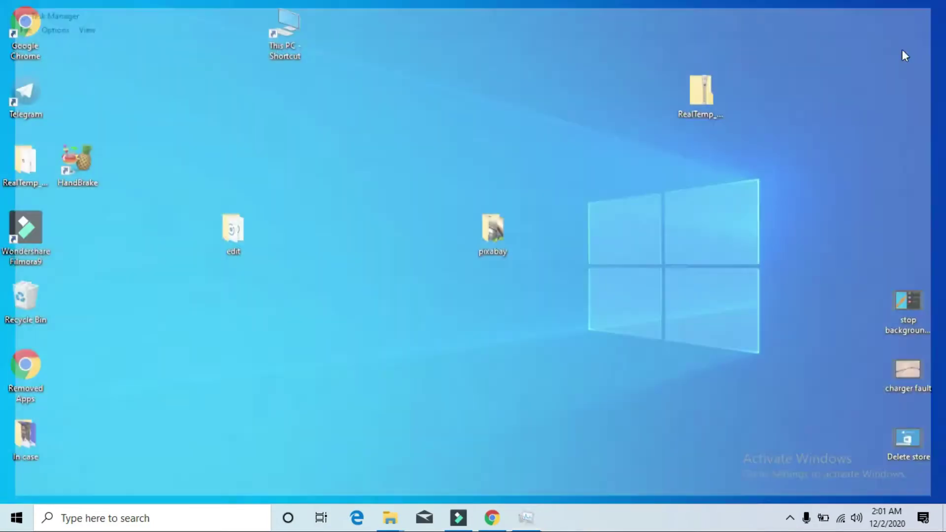
Reach the screen recorder controls from the hidden notification area icons
{"action": "left_click", "coordinate": [786, 519]}
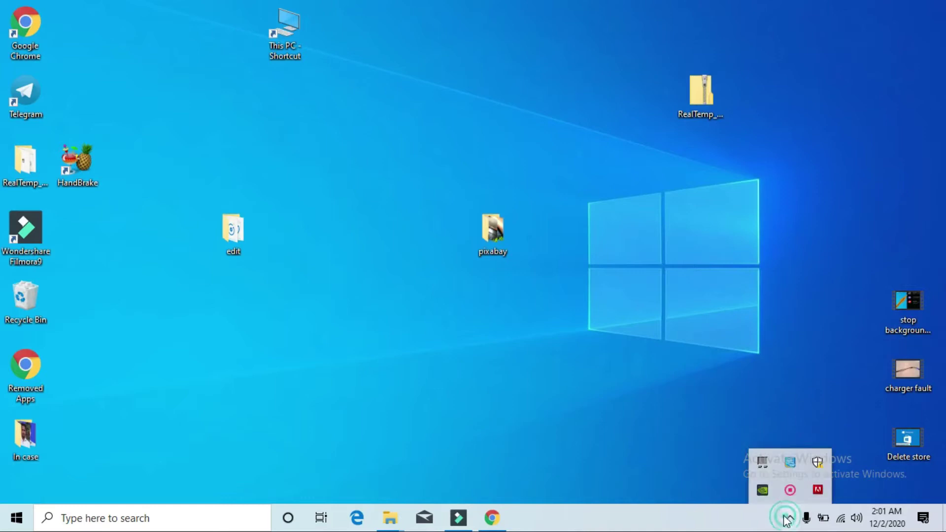
{"action": "right_click", "coordinate": [789, 493]}
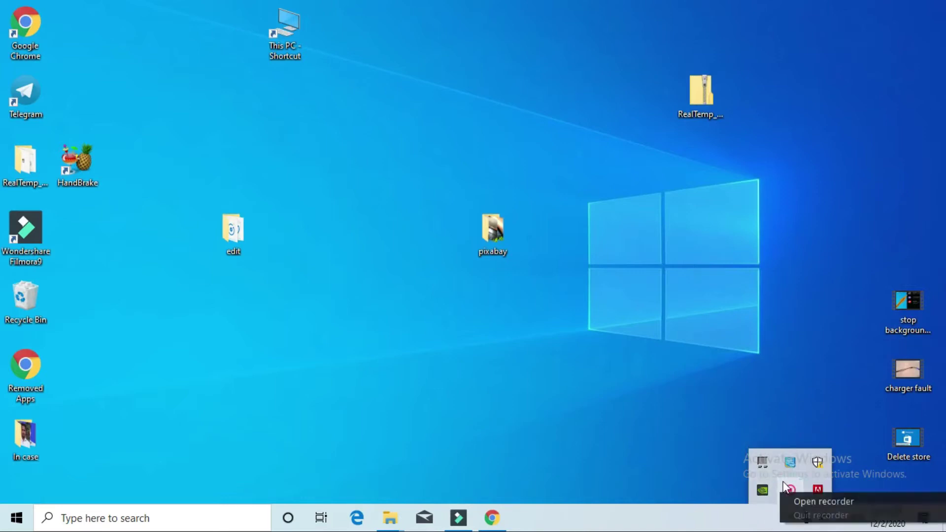
{"action": "left_click", "coordinate": [798, 506]}
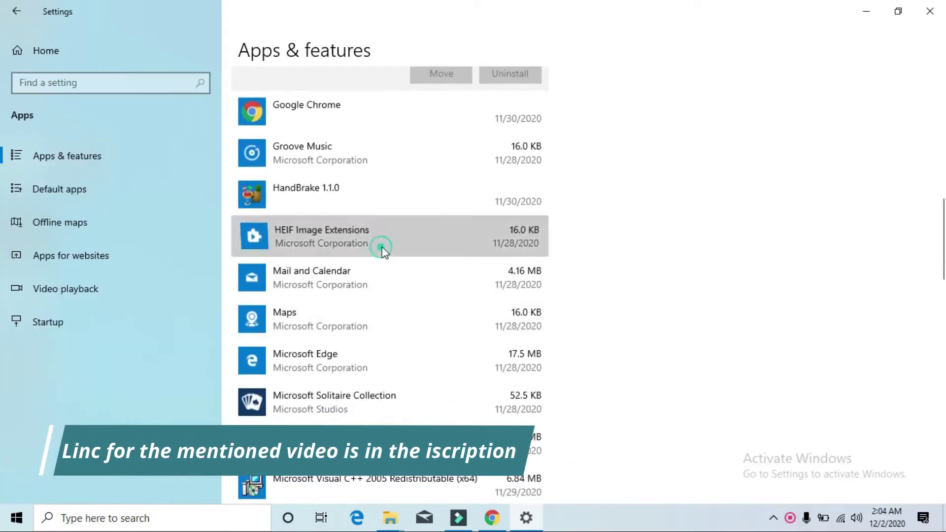
Uninstall Mail and Calendar from the Apps & features list and confirm the removal
{"action": "left_click", "coordinate": [383, 248]}
{"action": "left_click", "coordinate": [430, 273]}
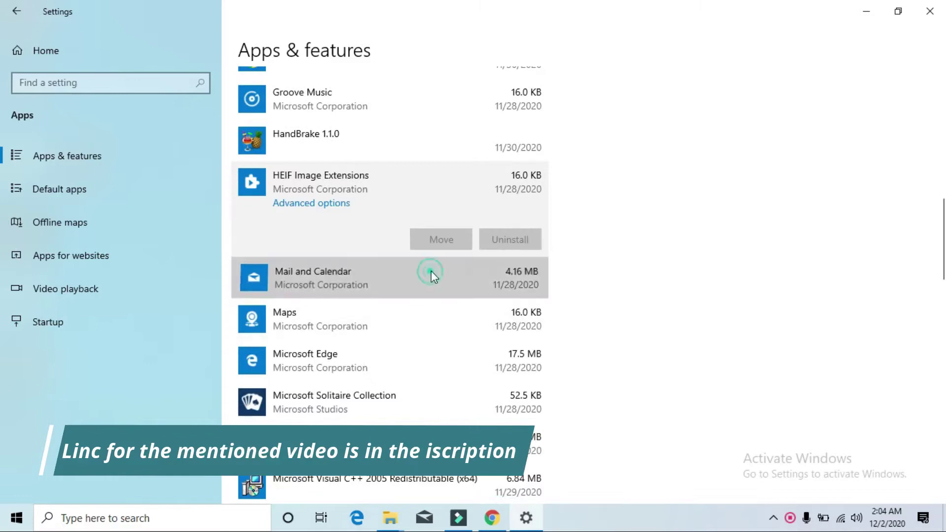
{"action": "left_click", "coordinate": [517, 279]}
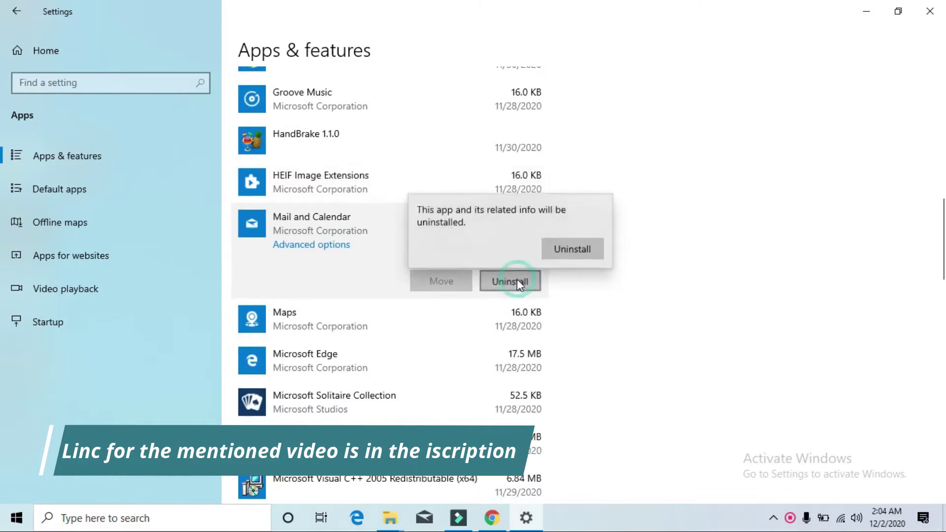
{"action": "left_click", "coordinate": [560, 249]}
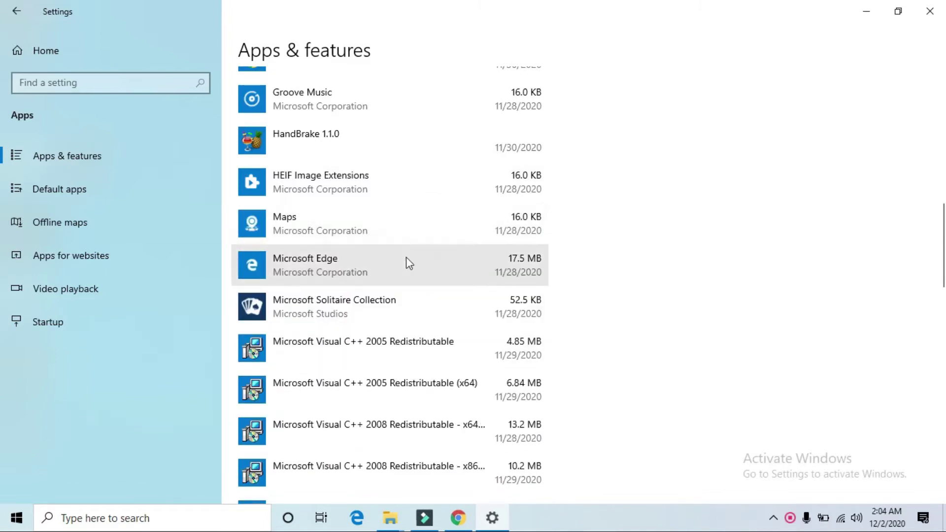
{"action": "left_click", "coordinate": [406, 257]}
Review Memory, Disk 0 (C:), Disk 1 (D: E:), Wi-Fi and CPU performance, then return to Processes
{"action": "left_click", "coordinate": [394, 220]}
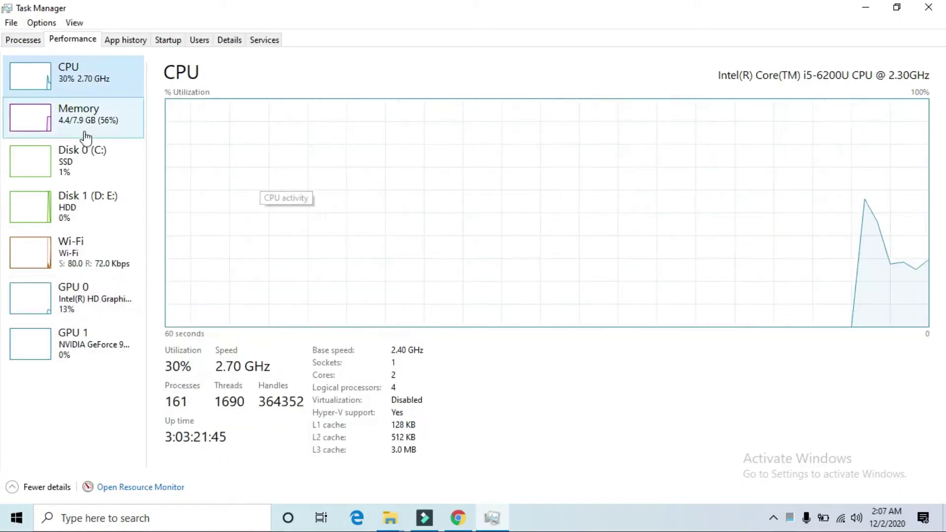
{"action": "left_click", "coordinate": [82, 132]}
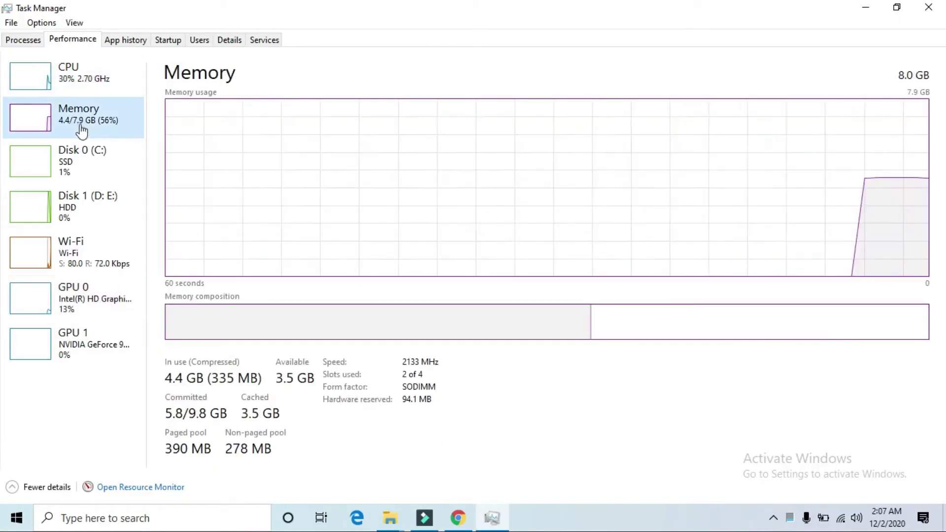
{"action": "left_click", "coordinate": [67, 178]}
{"action": "left_click", "coordinate": [99, 216]}
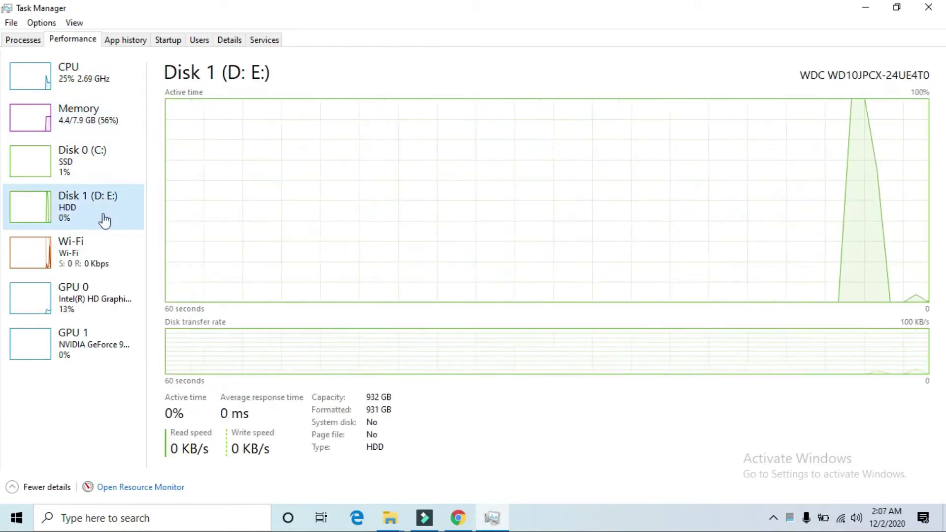
{"action": "left_click", "coordinate": [96, 272]}
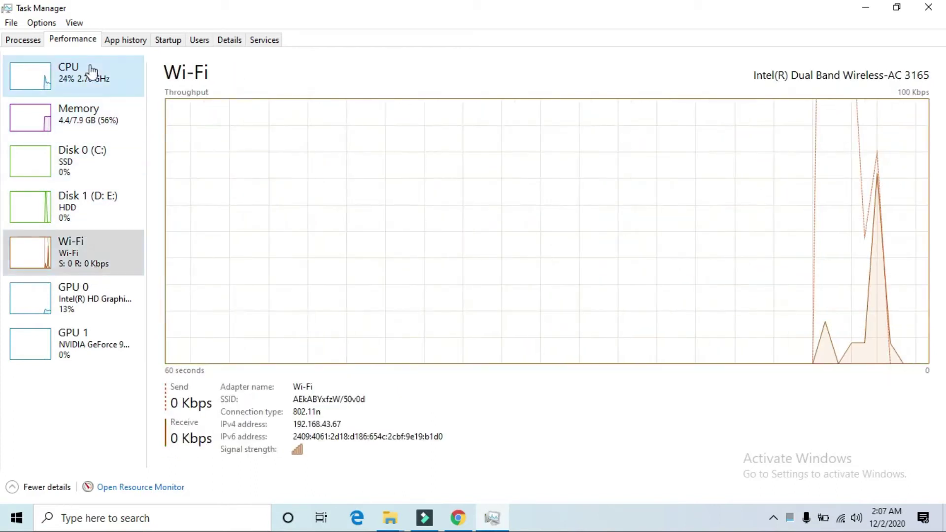
{"action": "left_click", "coordinate": [81, 74]}
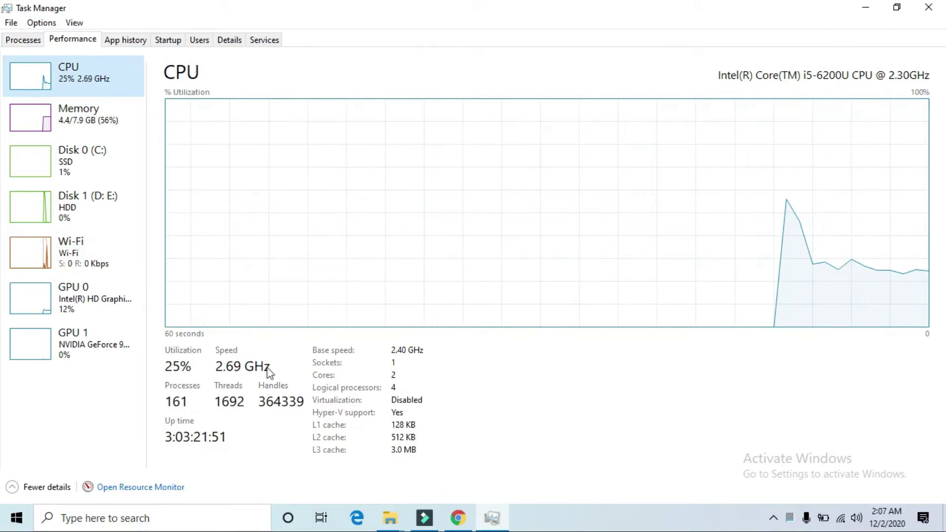
{"action": "left_click", "coordinate": [16, 41]}
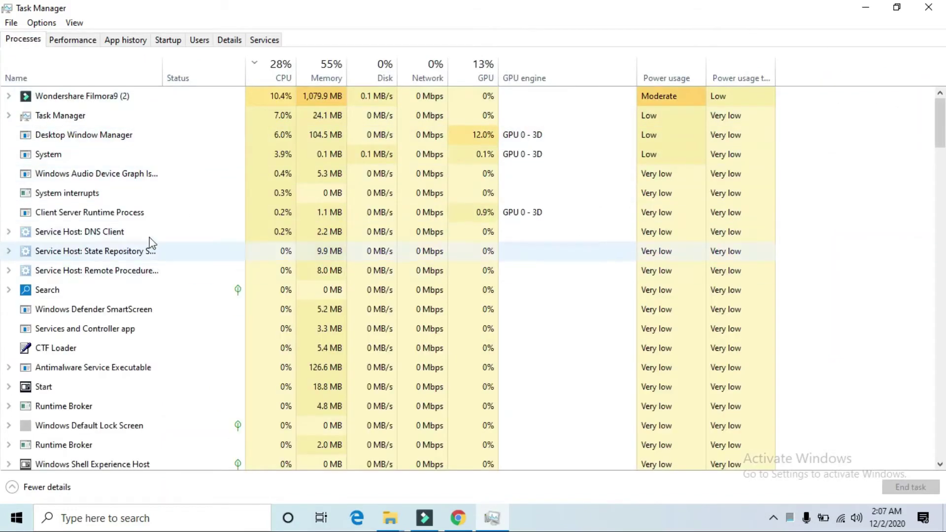
{"action": "scroll", "coordinate": [151, 243], "scroll_direction": "down", "scroll_amount": 1}
{"action": "scroll", "coordinate": [153, 243], "scroll_direction": "down", "scroll_amount": 1}
{"action": "scroll", "coordinate": [154, 243], "scroll_direction": "down", "scroll_amount": 1}
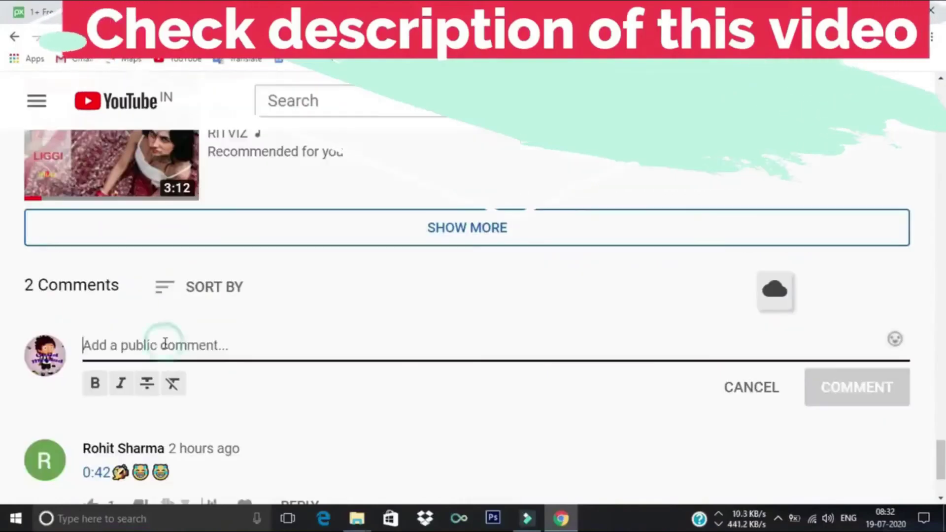
{"action": "type", "text": "than"}
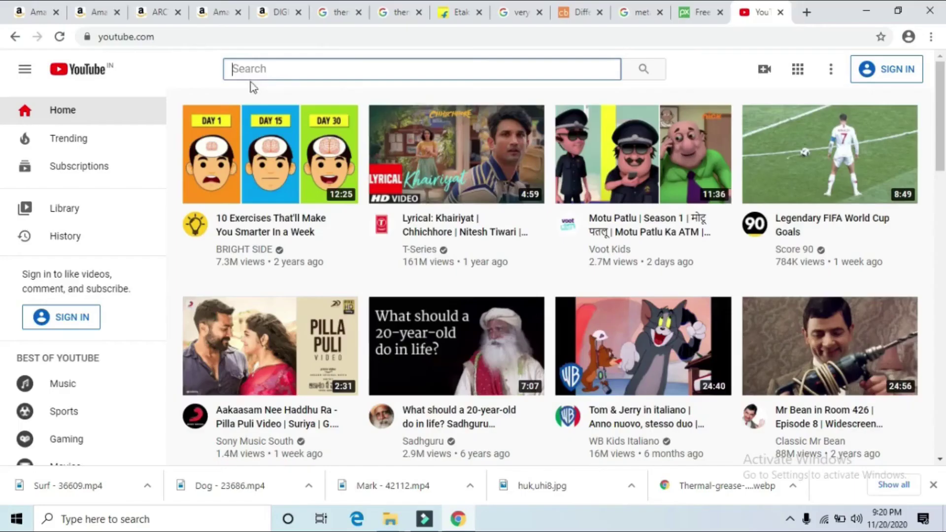
{"action": "type", "text": "Child minded"}
Search YouTube for Child minded, enter the channel, browse its video row and show its Playlists
{"action": "key", "text": "Return"}
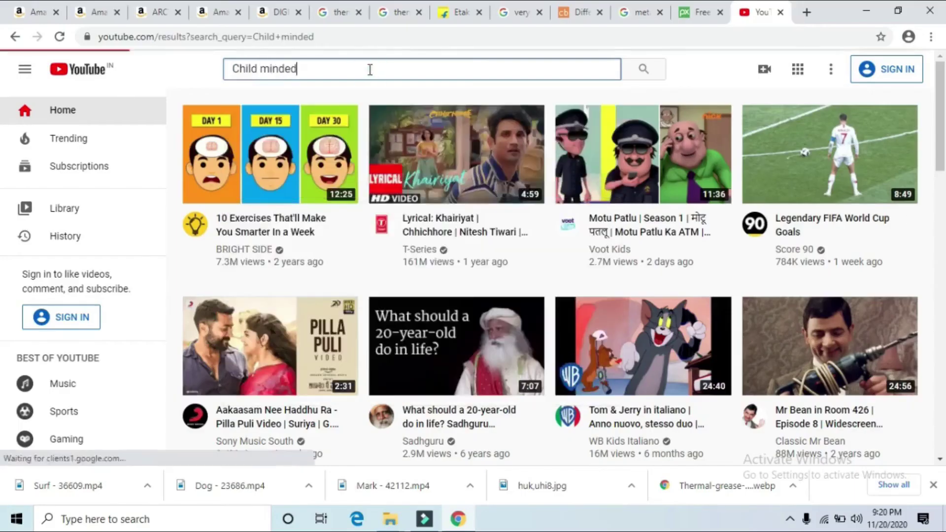
{"action": "left_click", "coordinate": [481, 161]}
{"action": "scroll", "coordinate": [606, 237], "scroll_direction": "down", "scroll_amount": 2}
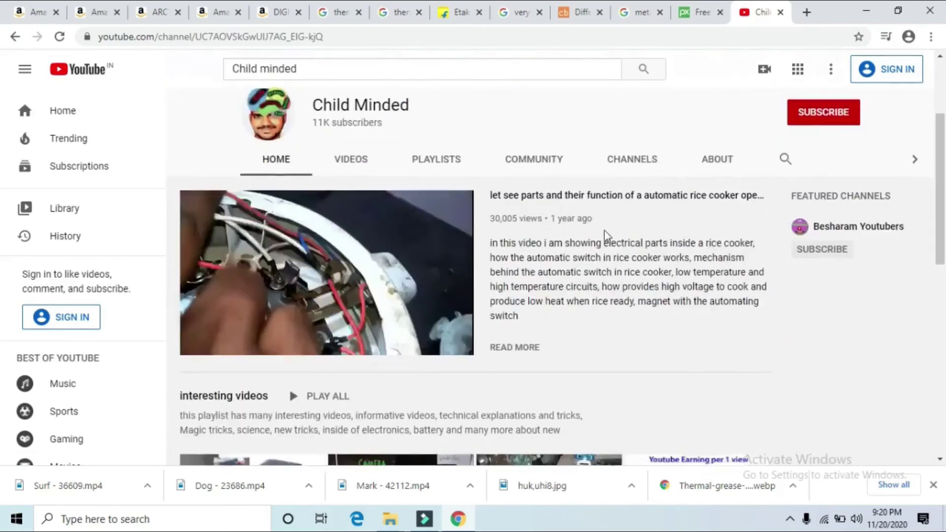
{"action": "scroll", "coordinate": [608, 239], "scroll_direction": "down", "scroll_amount": 4}
{"action": "left_click", "coordinate": [770, 224]}
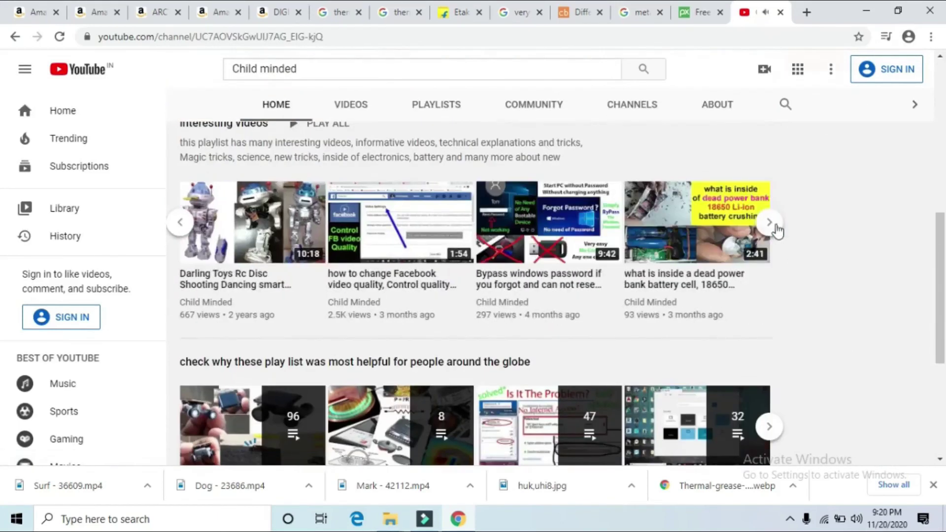
{"action": "left_click", "coordinate": [771, 224]}
{"action": "scroll", "coordinate": [773, 228], "scroll_direction": "up", "scroll_amount": 3}
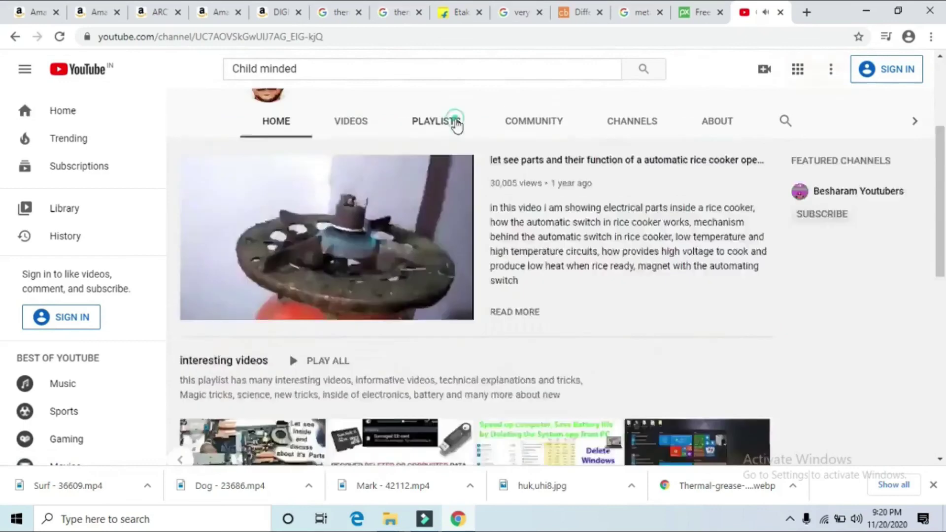
{"action": "left_click", "coordinate": [452, 120]}
{"action": "scroll", "coordinate": [477, 285], "scroll_direction": "down", "scroll_amount": 1}
{"action": "scroll", "coordinate": [488, 266], "scroll_direction": "down", "scroll_amount": 2}
{"action": "scroll", "coordinate": [490, 254], "scroll_direction": "down", "scroll_amount": 1}
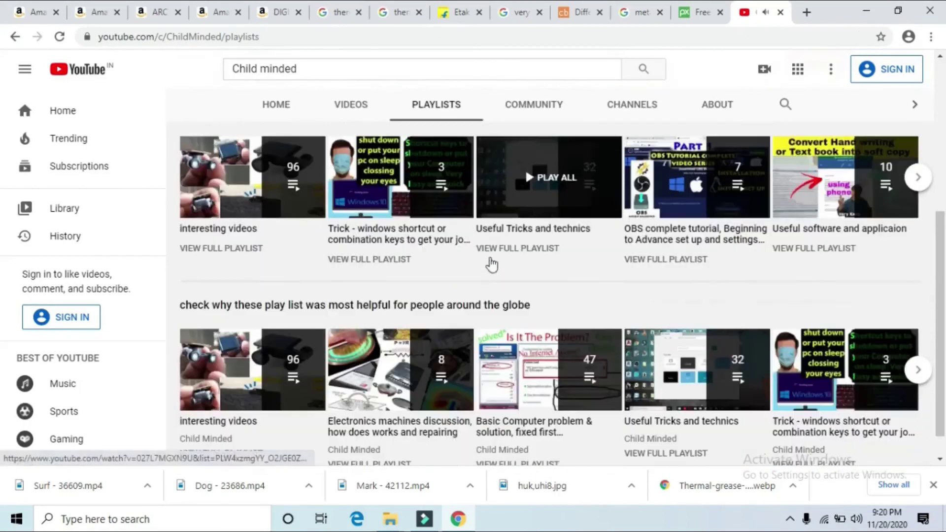